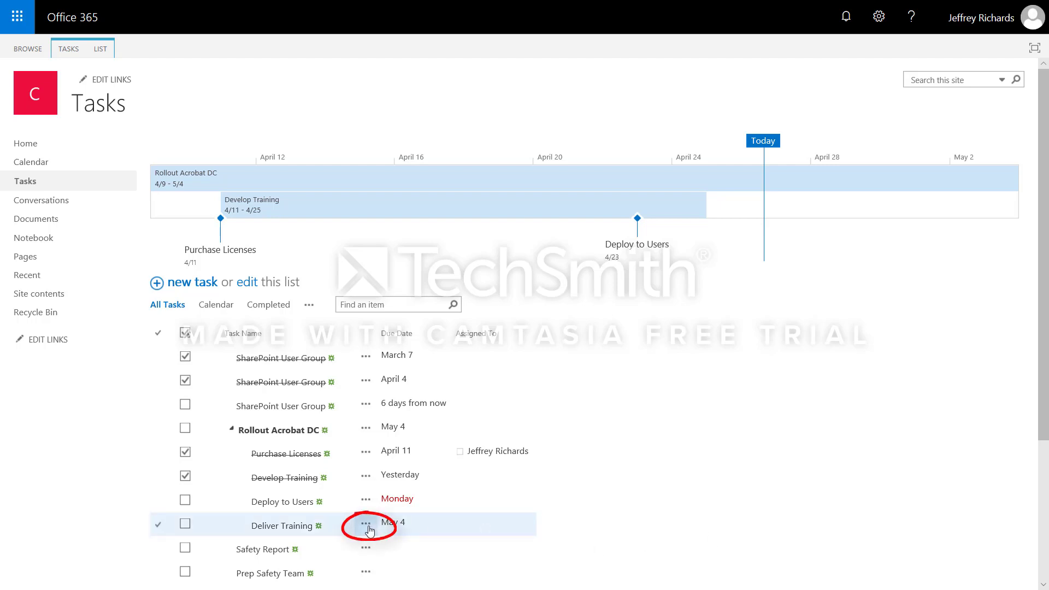
Add the Deliver Training task to the timeline
click(366, 525)
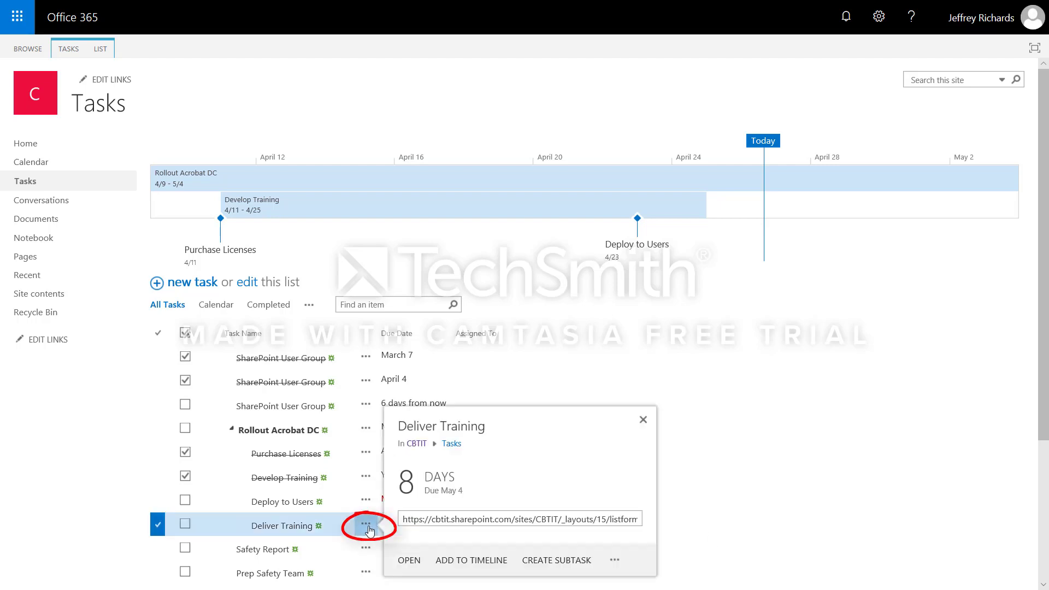
click(469, 560)
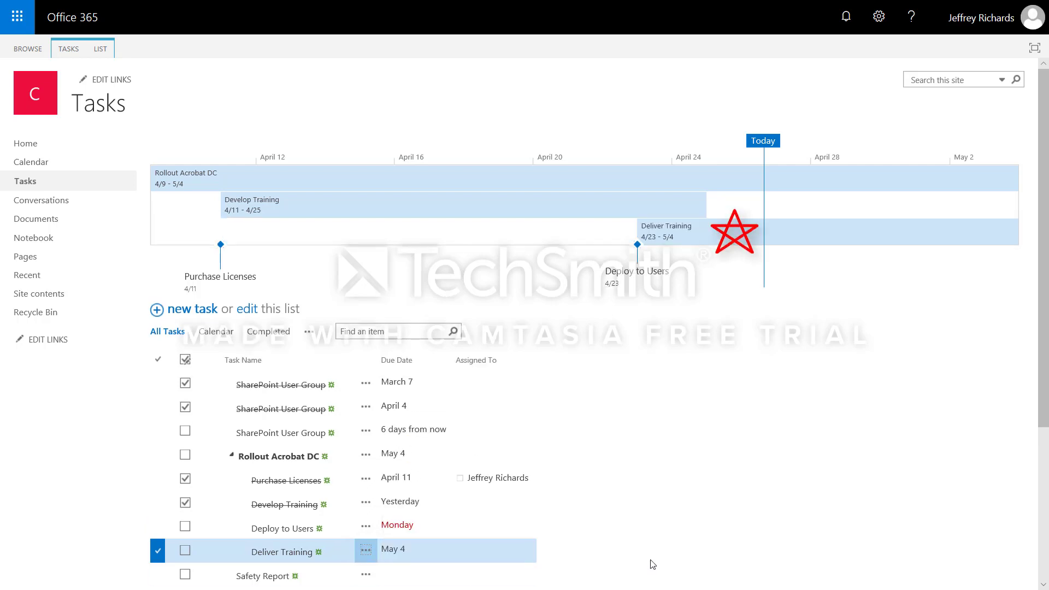
Try to add the Safety Report task, which has no due date, to the timeline
scroll(636, 554, down, 3)
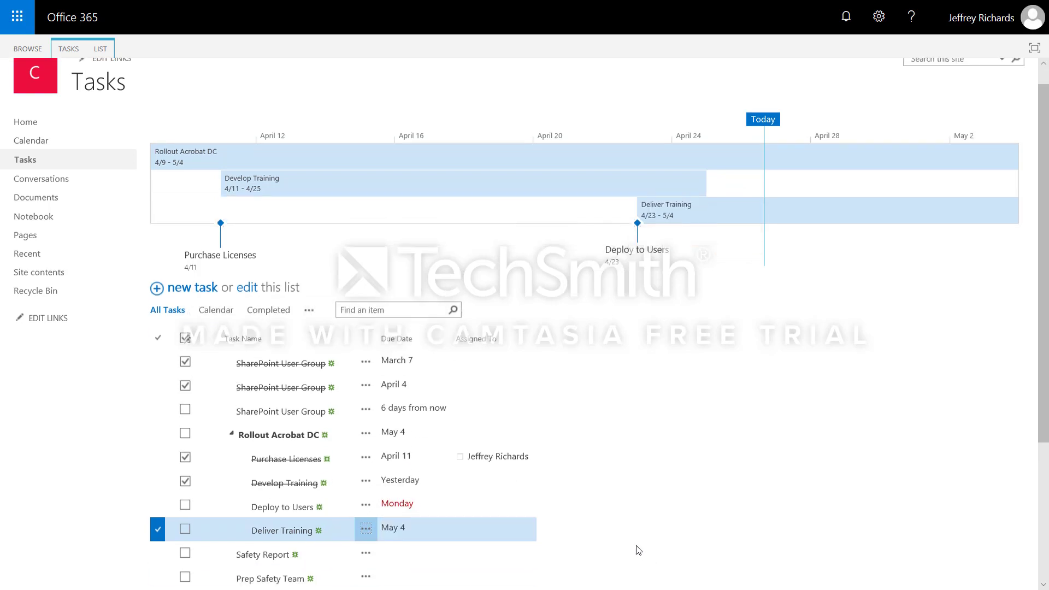
click(364, 495)
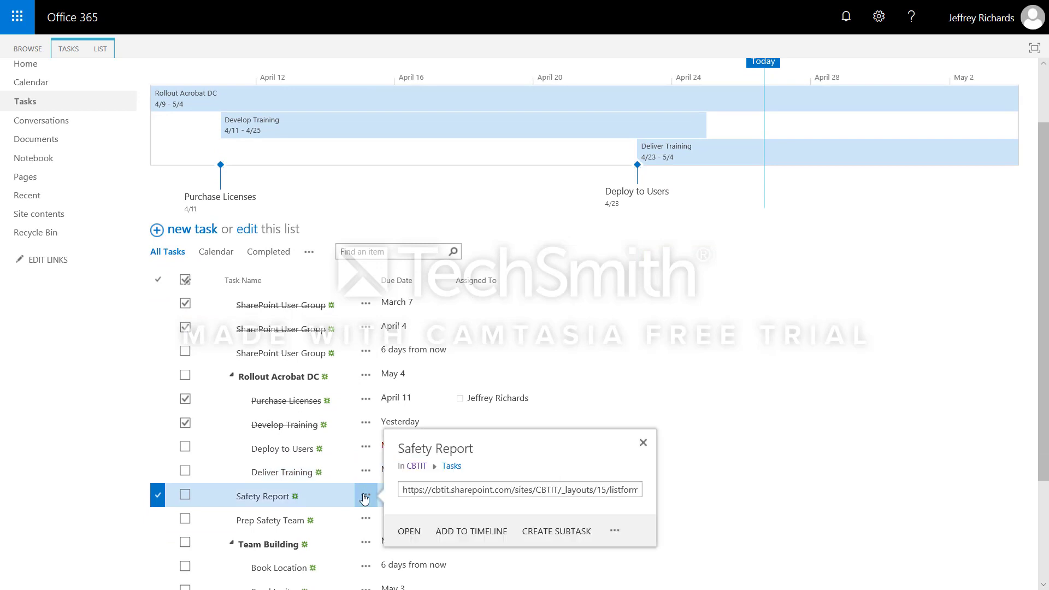
click(458, 533)
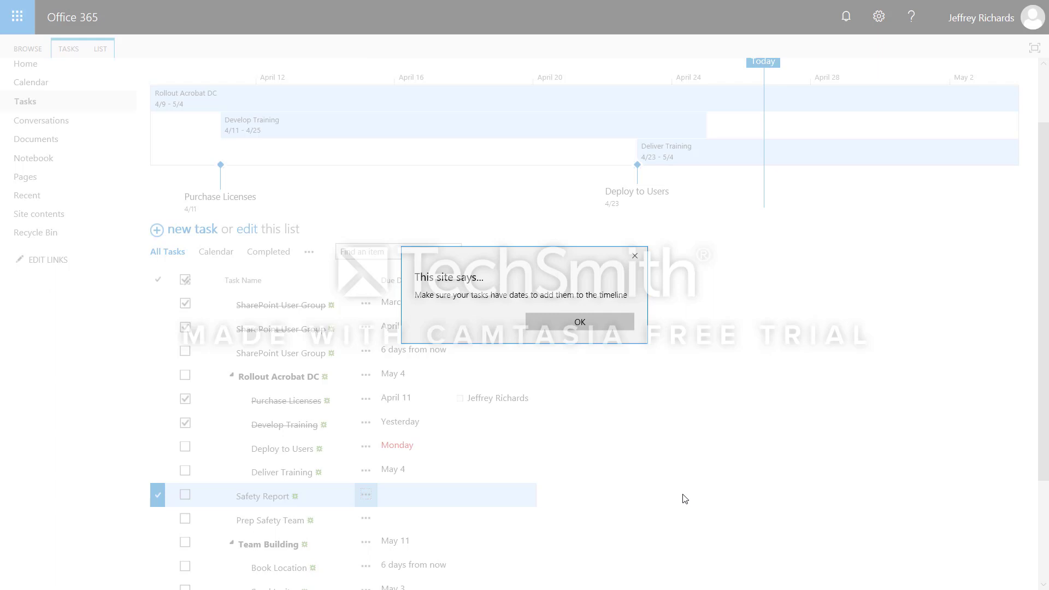
click(634, 257)
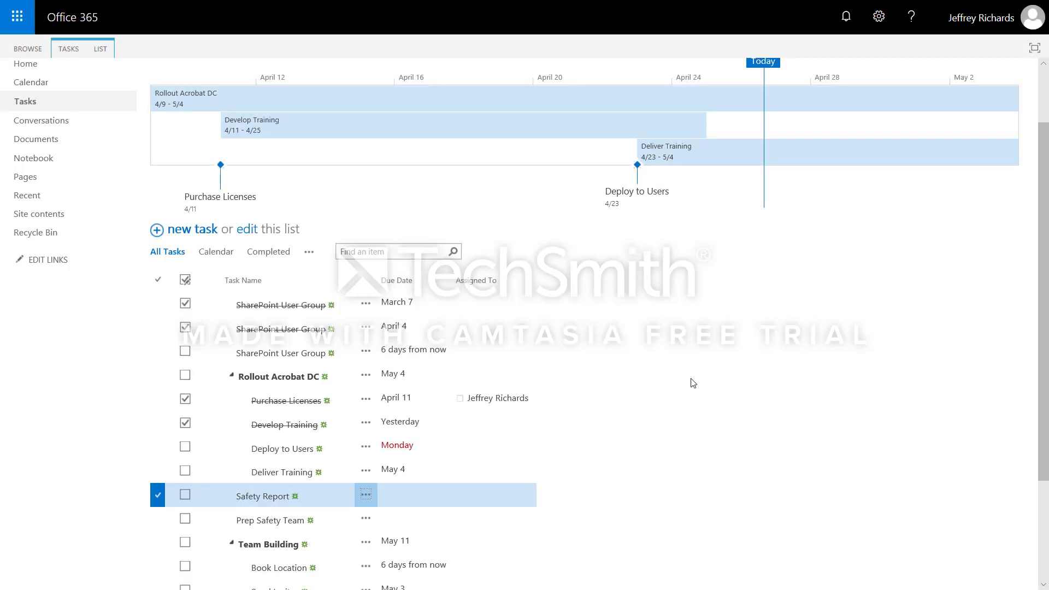
Add the SharePoint User Group task due March 7 to the timeline and remove it again
scroll(691, 383, up, 2)
click(365, 382)
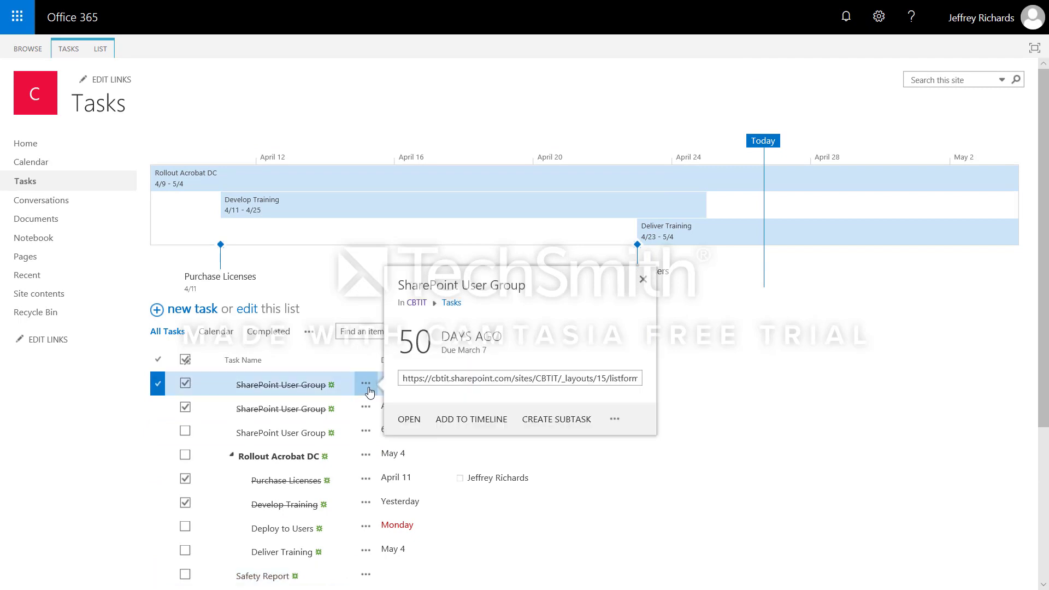
click(474, 425)
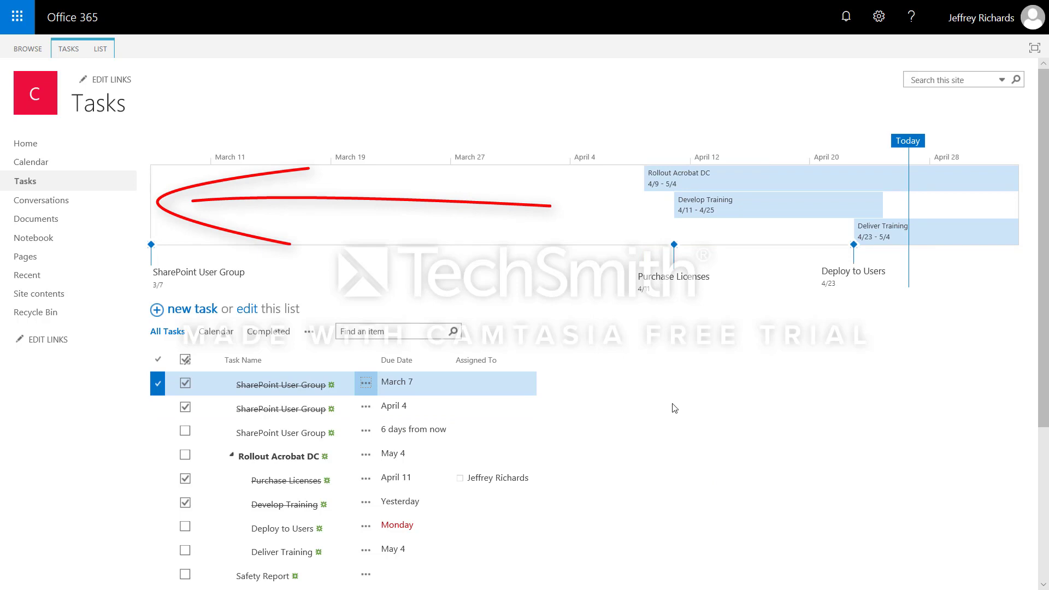
click(228, 273)
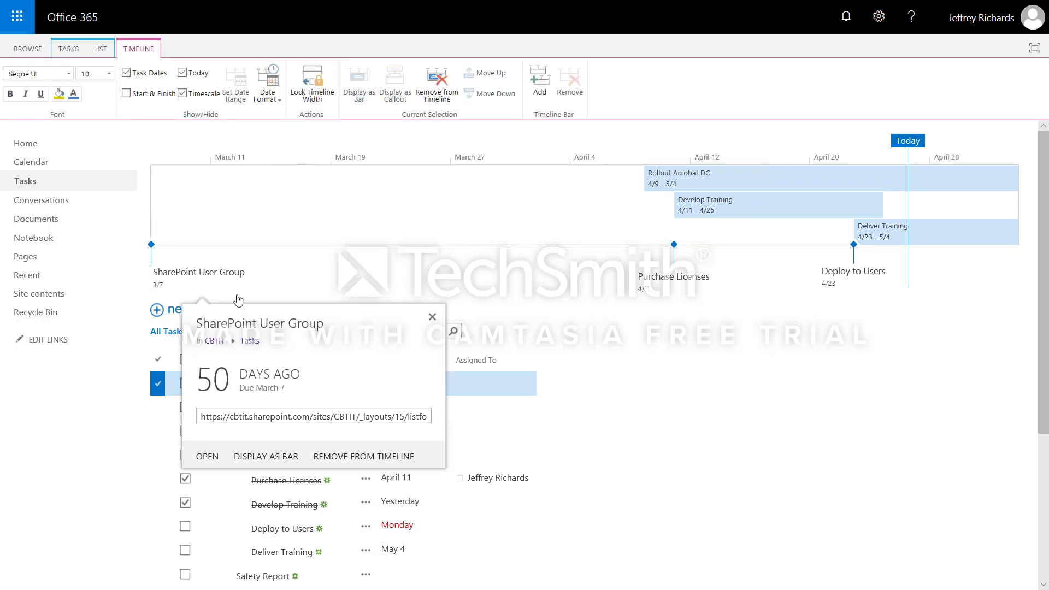
click(352, 464)
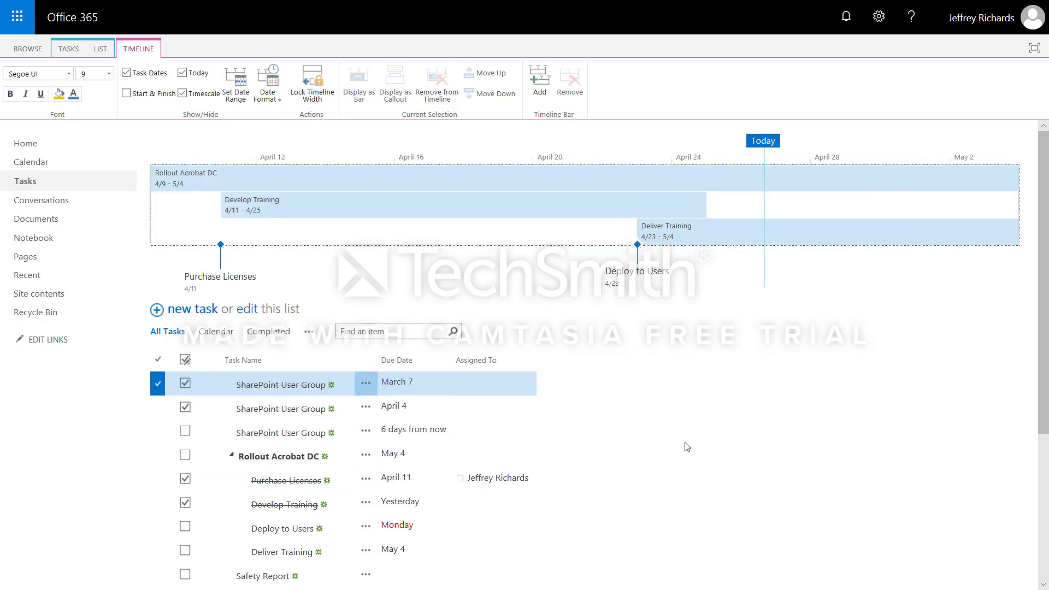
Review the start and due dates of the Deliver Training bar on the timeline and save them as they are
click(815, 231)
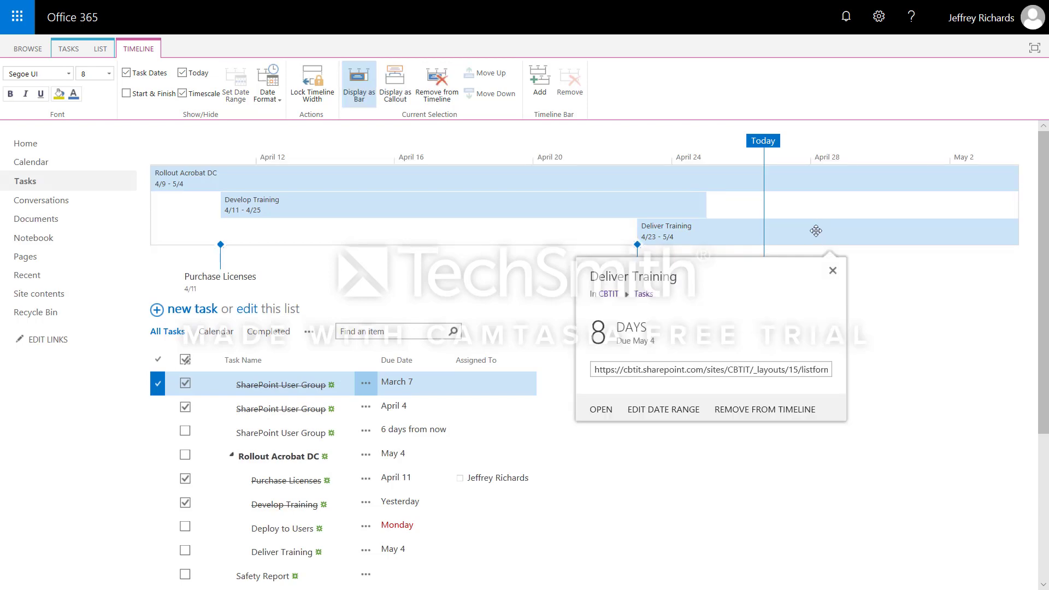
click(675, 413)
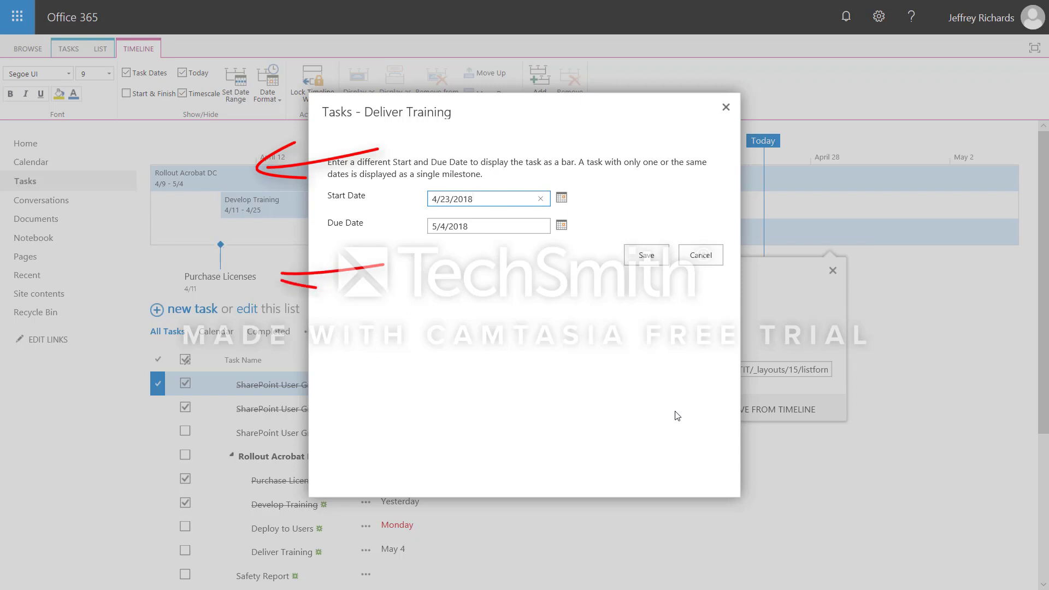
click(642, 256)
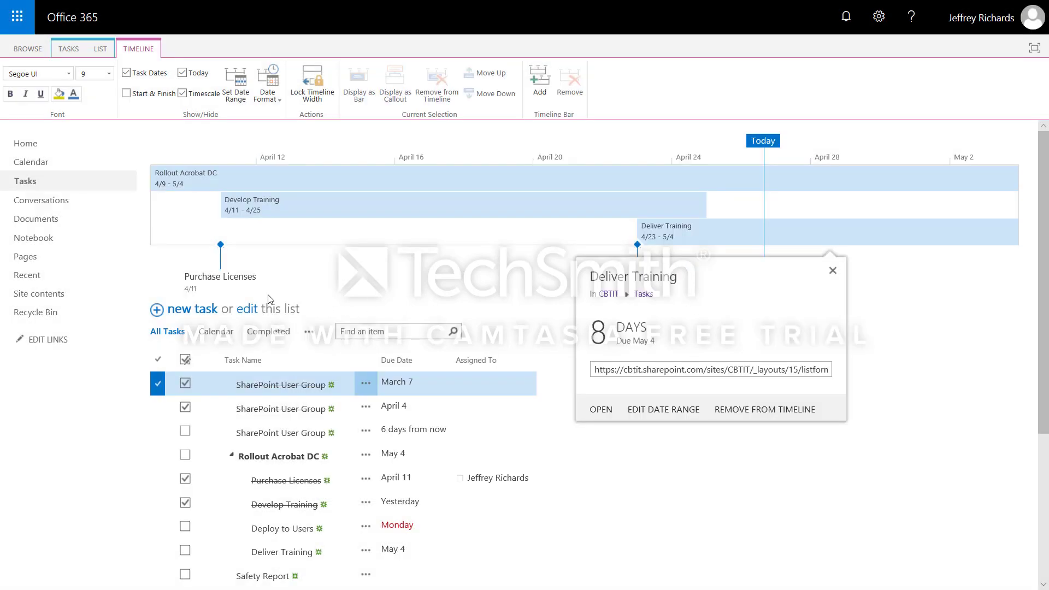
Examine the date settings for displaying the Purchase Licenses milestone as a bar, closing them without saving
click(240, 281)
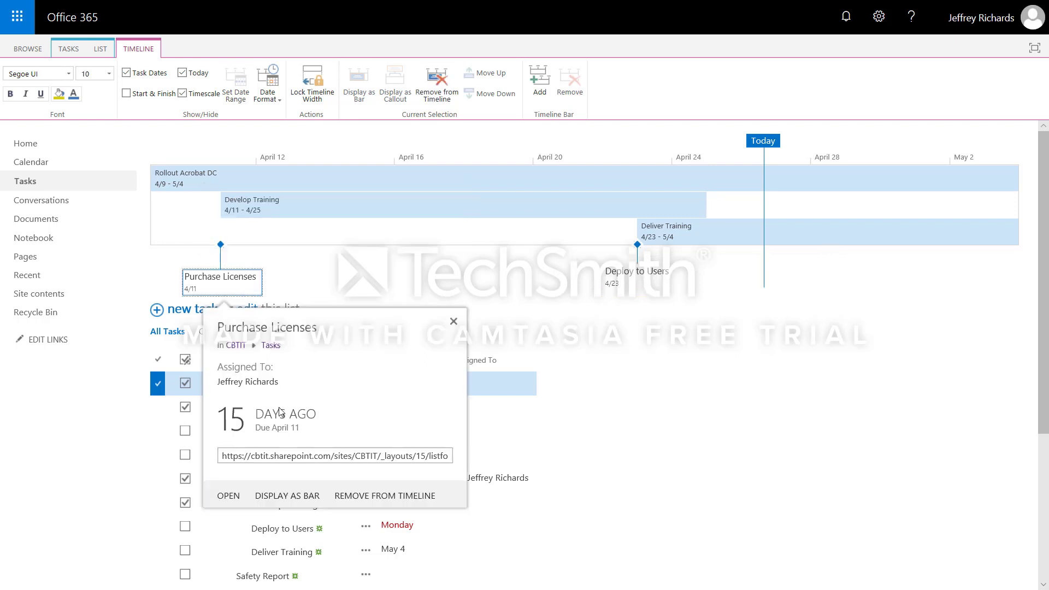
click(309, 496)
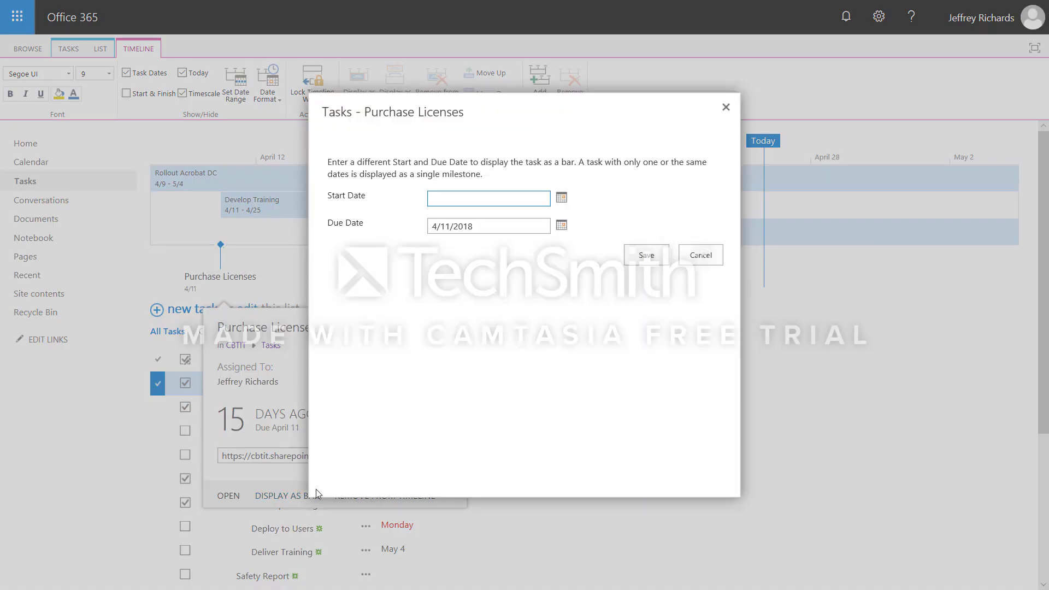
click(712, 263)
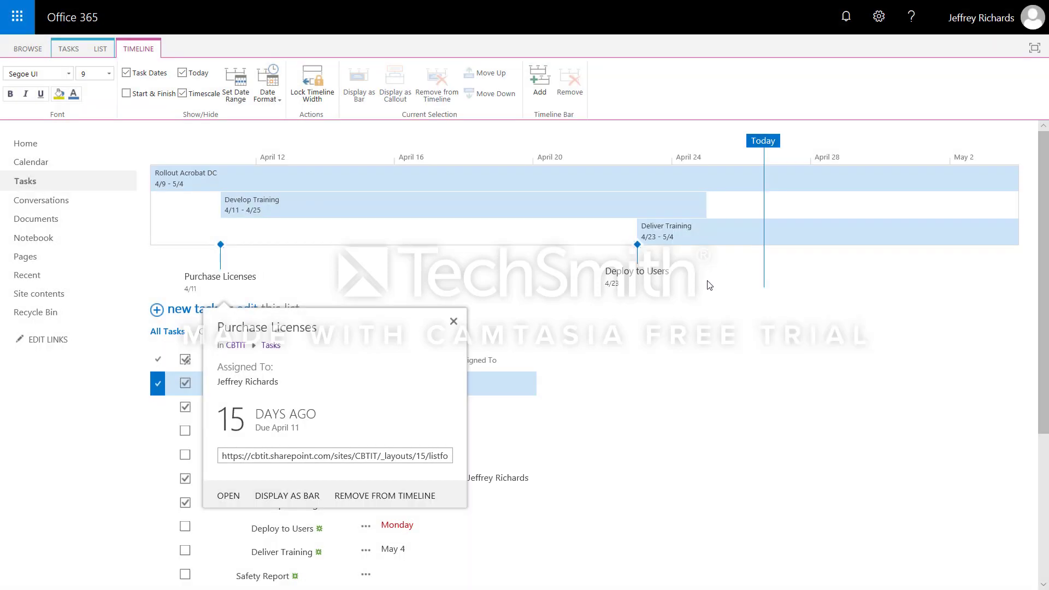
Display the Rollout Acrobat DC bar on the timeline as a callout
click(645, 183)
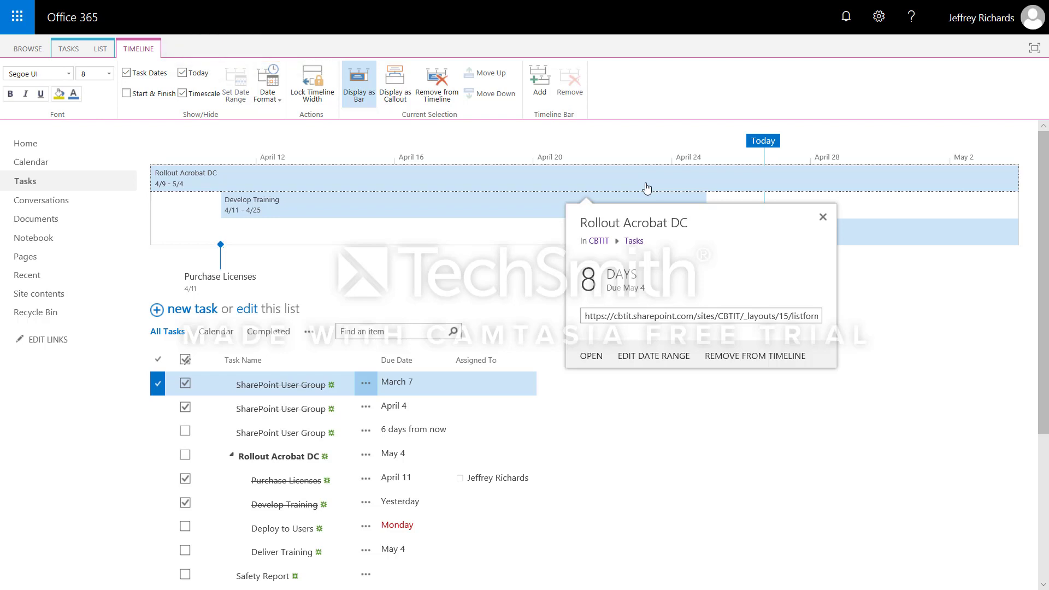
click(398, 84)
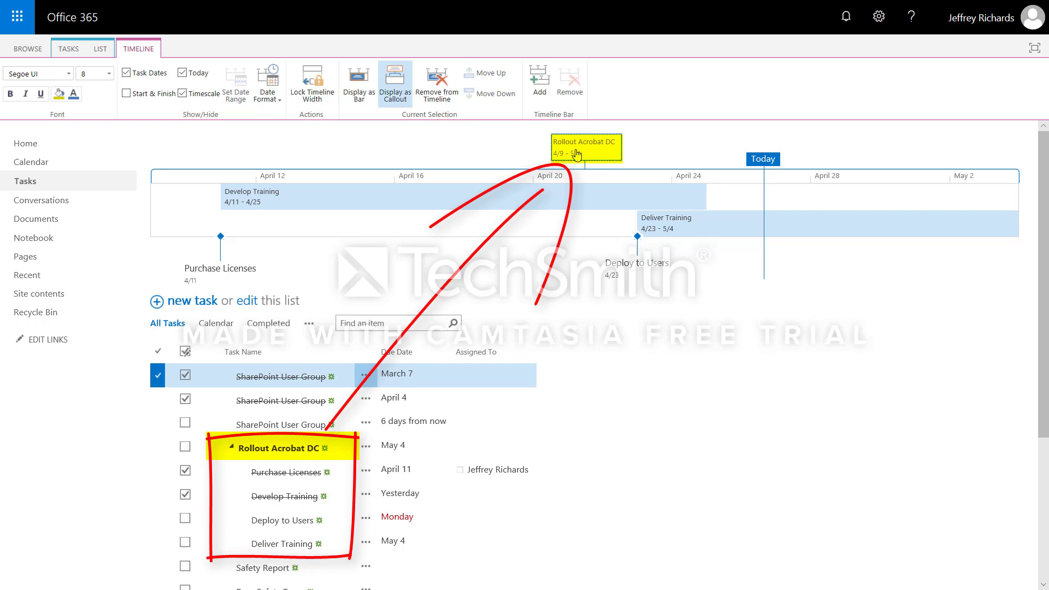
Change the font color of the Develop Training bar to the red theme color
click(514, 199)
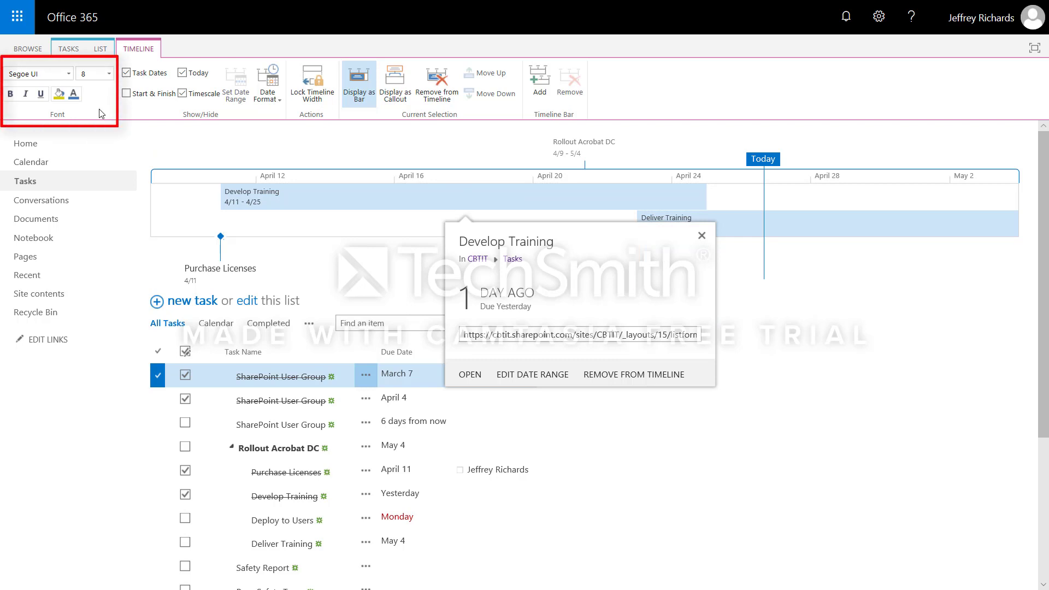
click(73, 94)
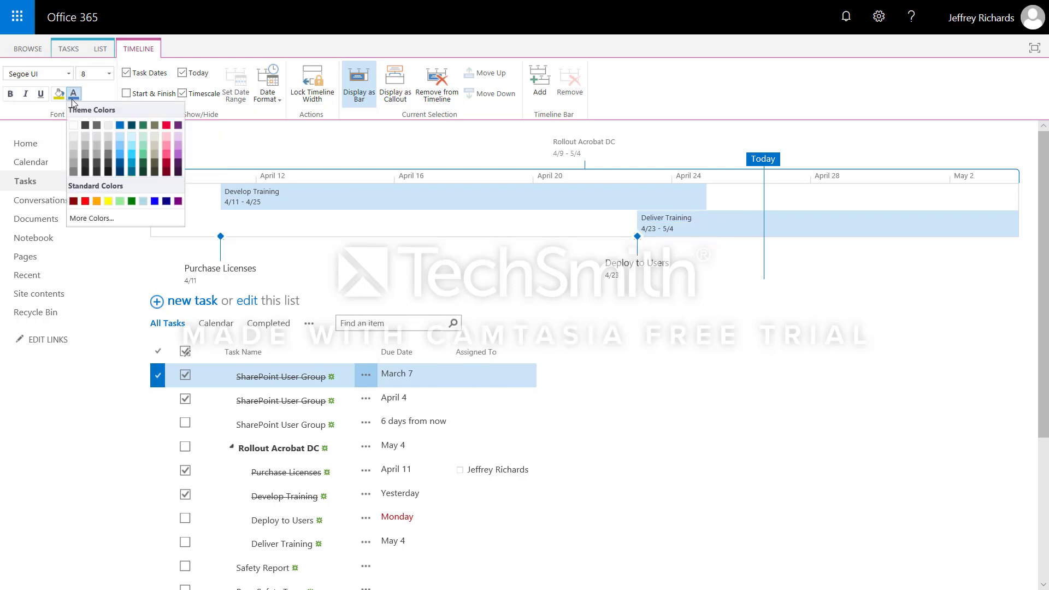
click(166, 127)
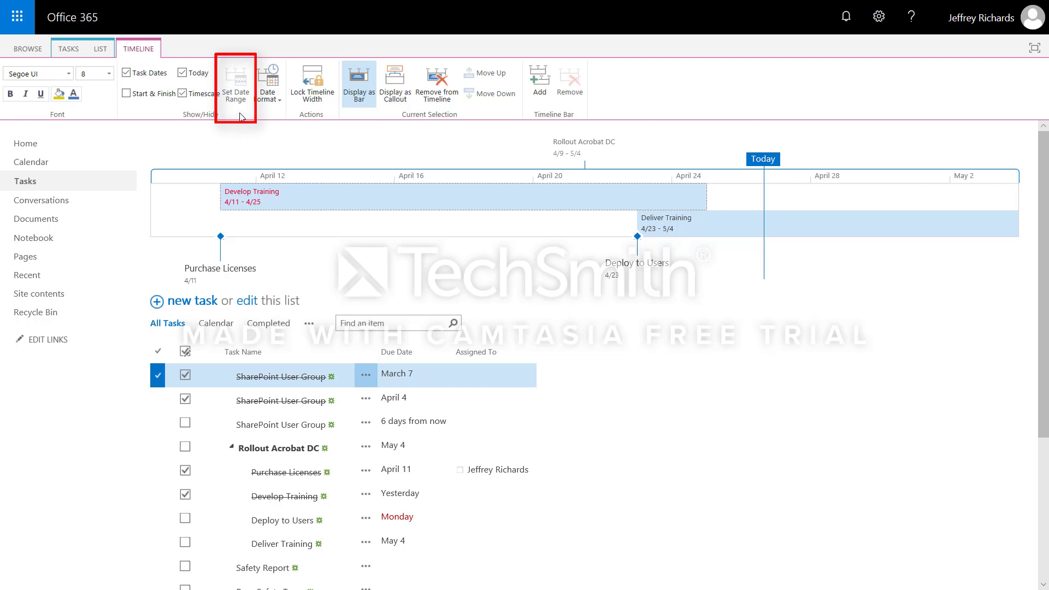
Set a custom timeline date range starting 4/23/2018 and finishing 4/27/2018
click(182, 215)
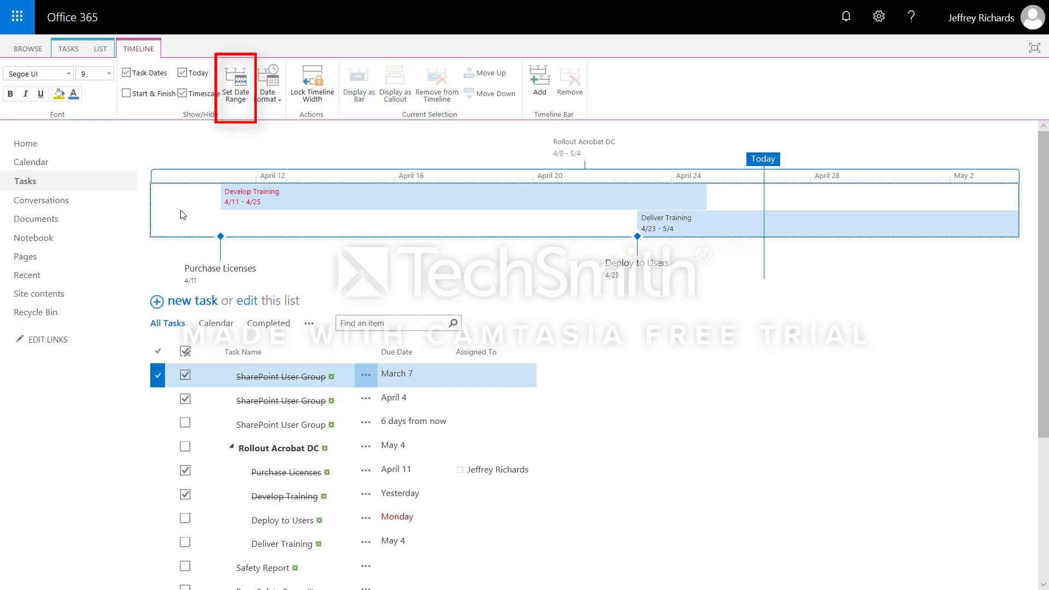
click(234, 96)
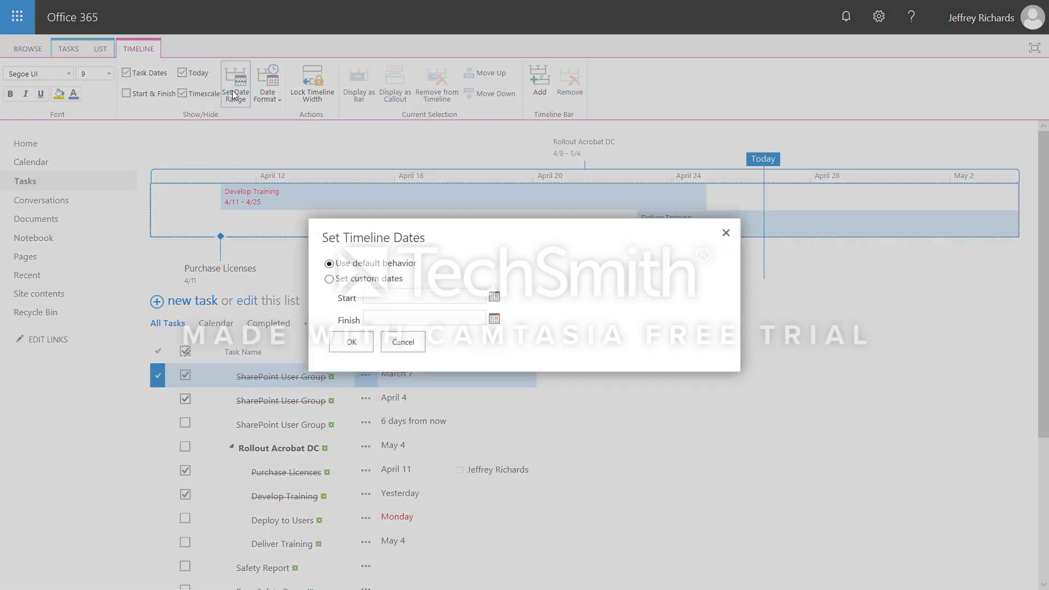
click(330, 279)
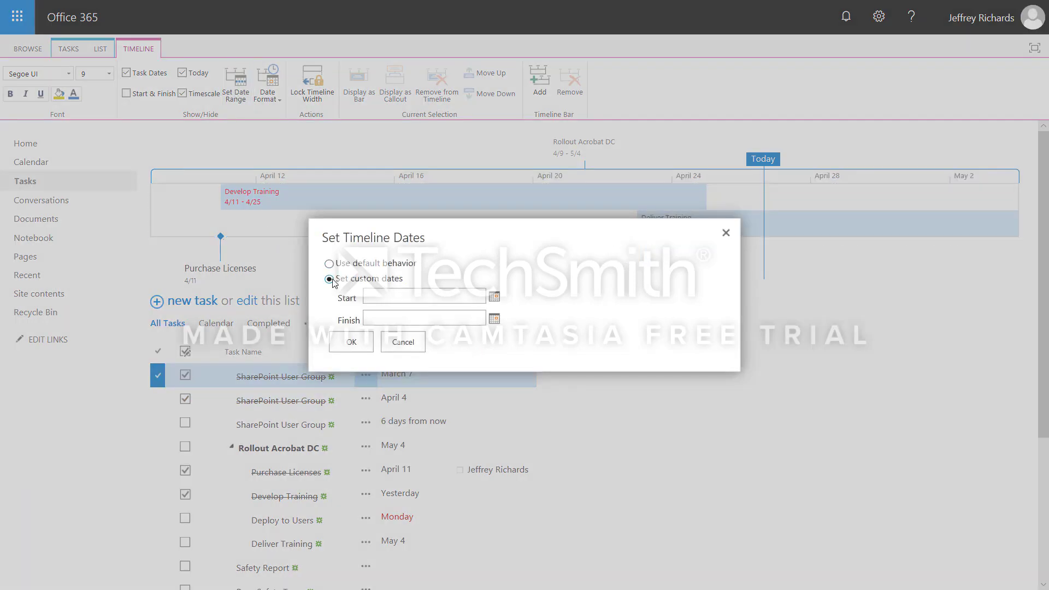
click(494, 296)
click(396, 396)
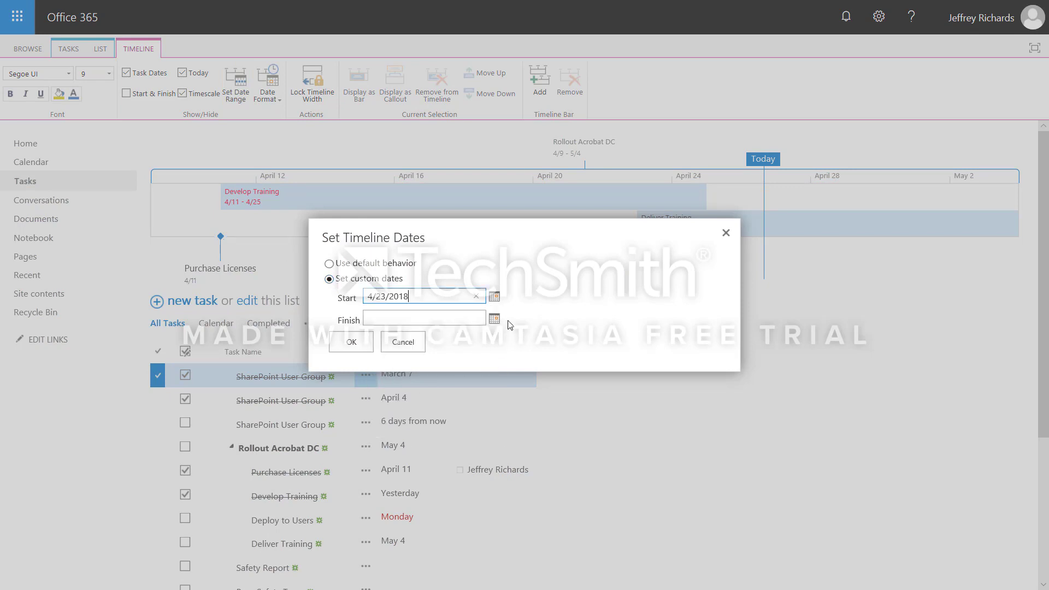
click(494, 318)
click(456, 415)
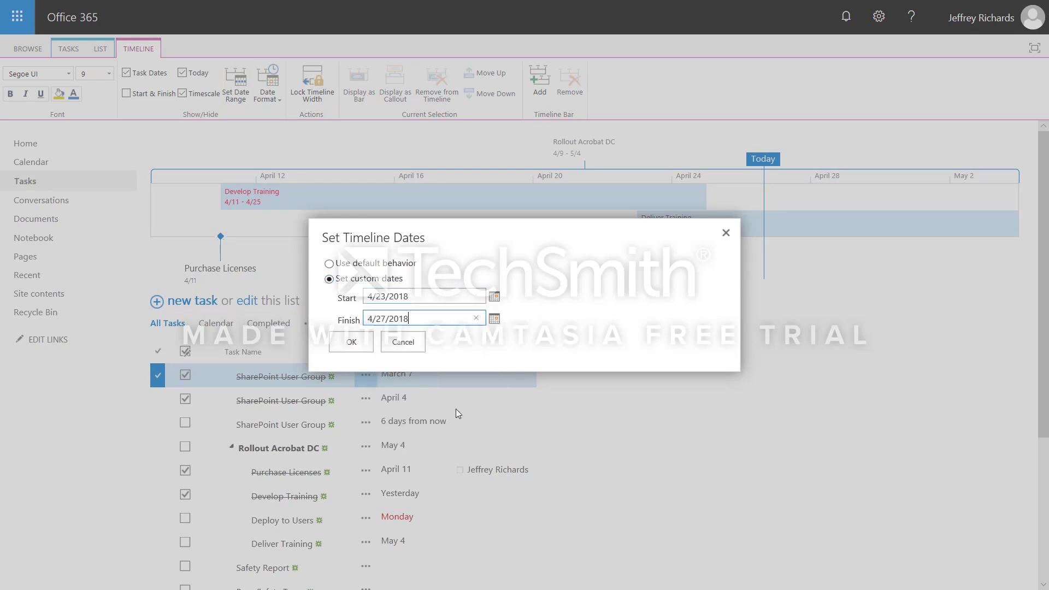
click(361, 349)
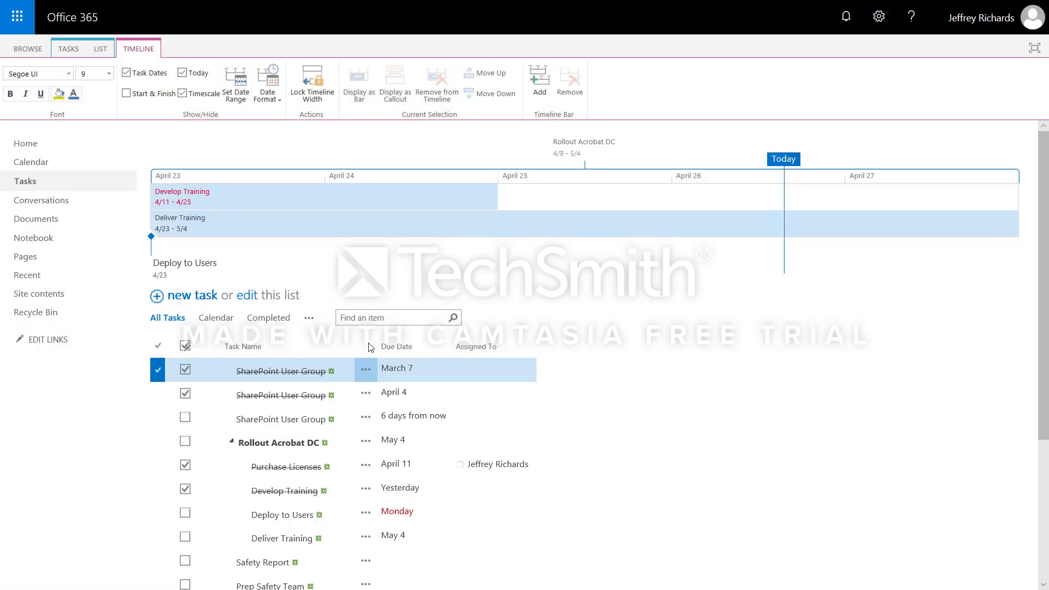
Add the SharePoint User Group task due March 7 to the timeline with the custom date range in place
click(366, 372)
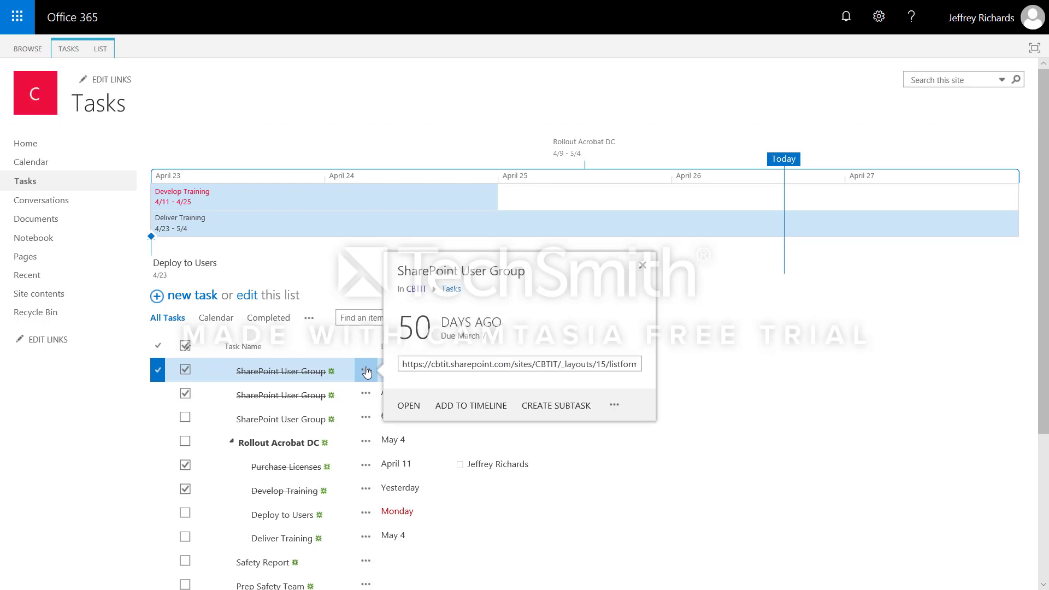
click(468, 408)
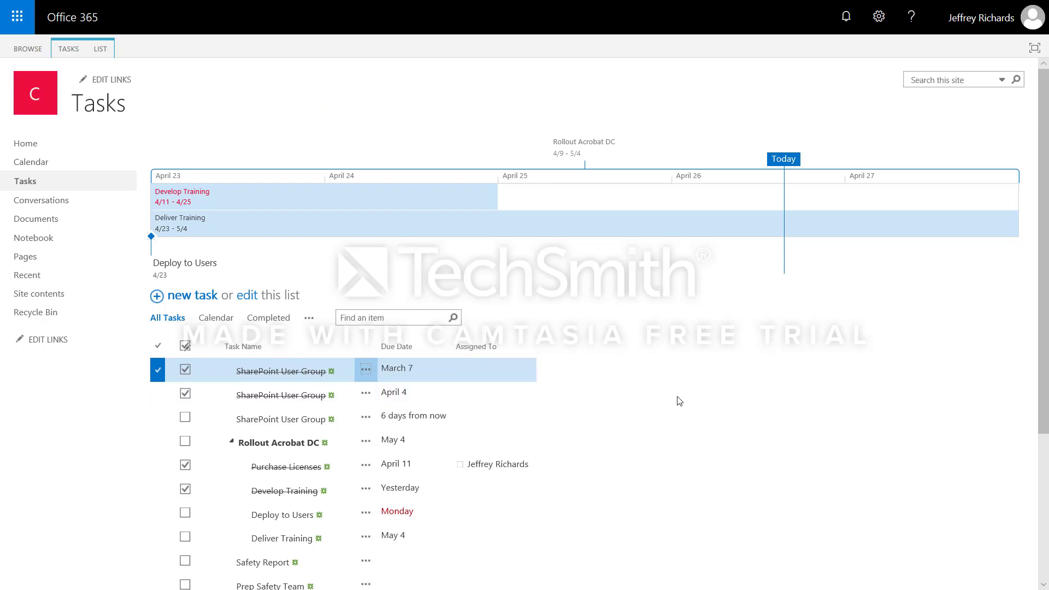
Set the timeline's date range back to the default behavior
click(660, 205)
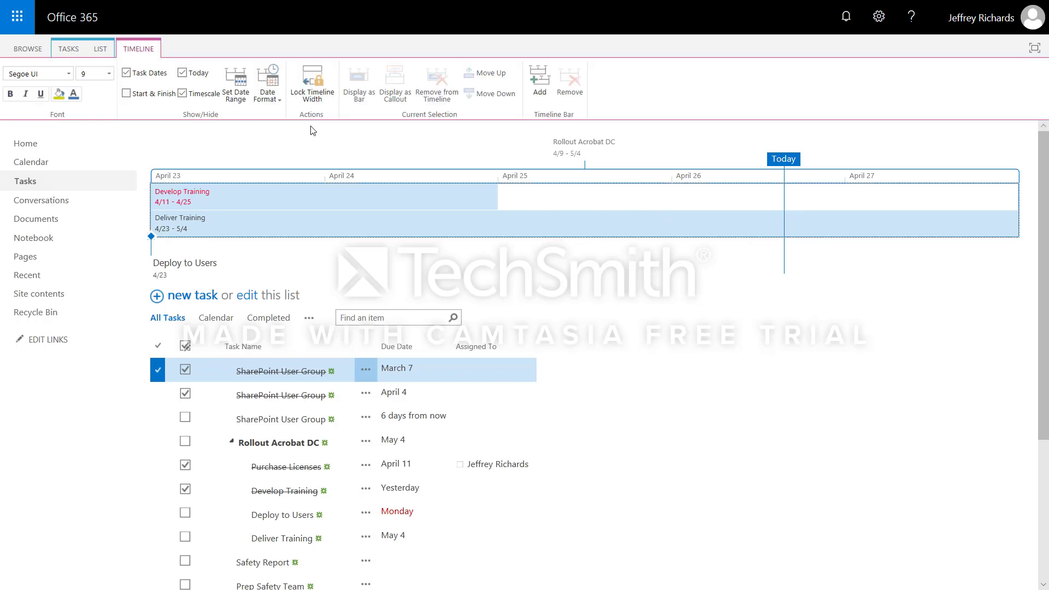
click(235, 82)
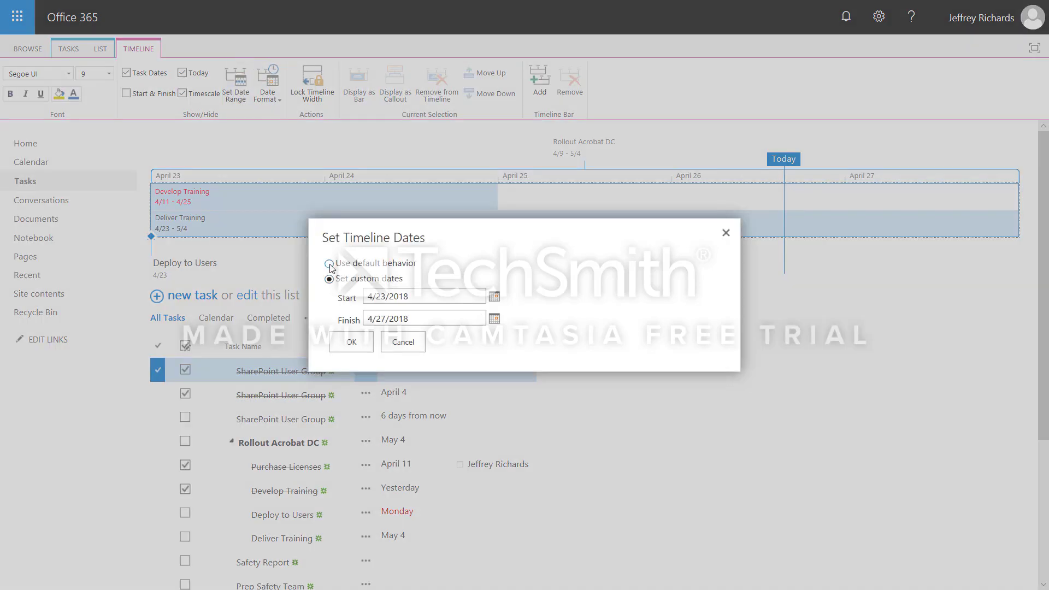
click(329, 264)
click(351, 342)
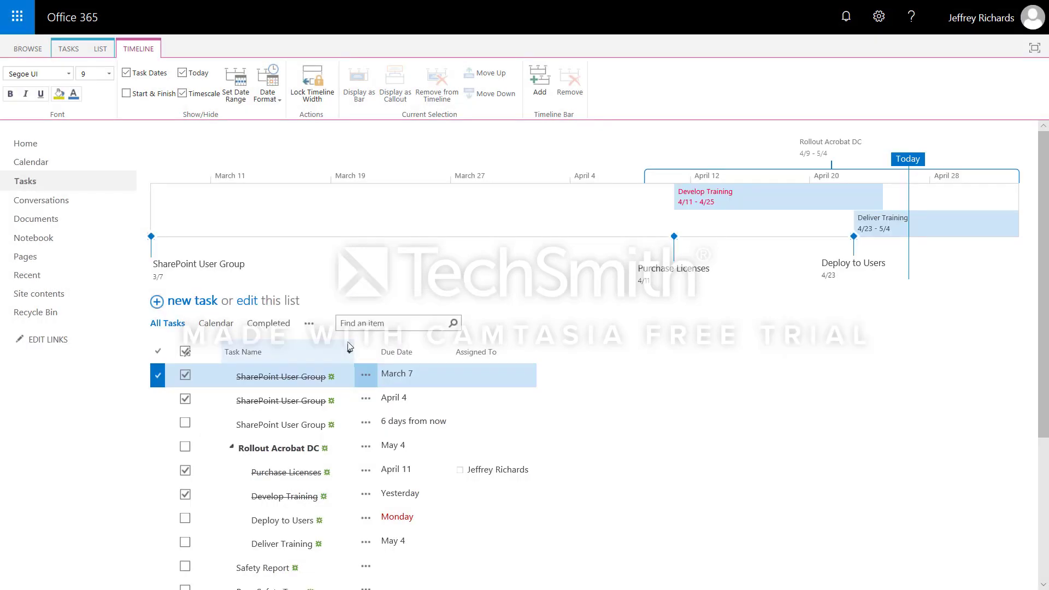
Remove the SharePoint User Group milestone dated 3/7 from the timeline
click(234, 268)
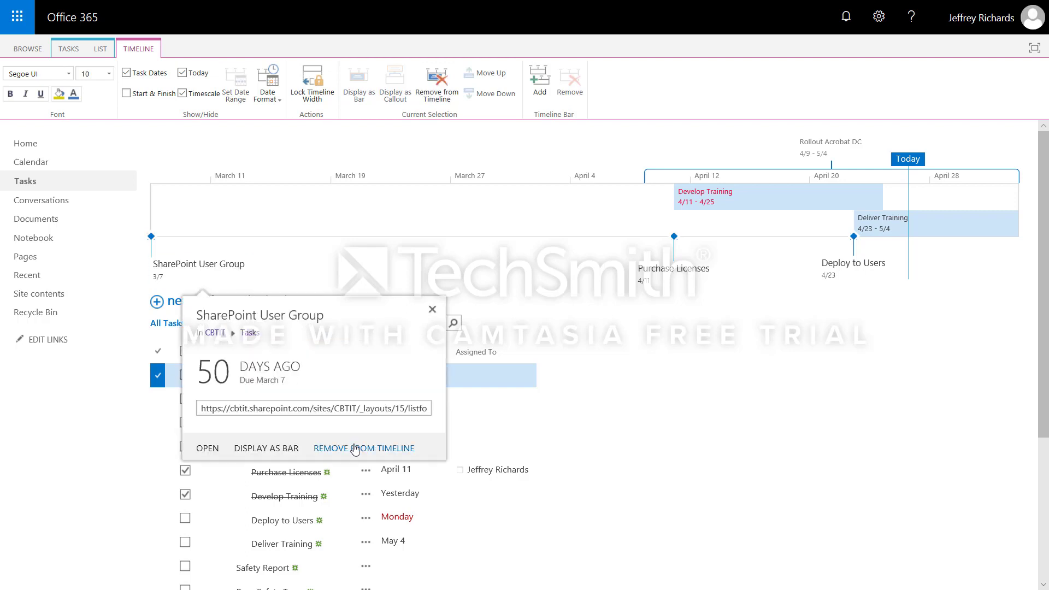
click(355, 449)
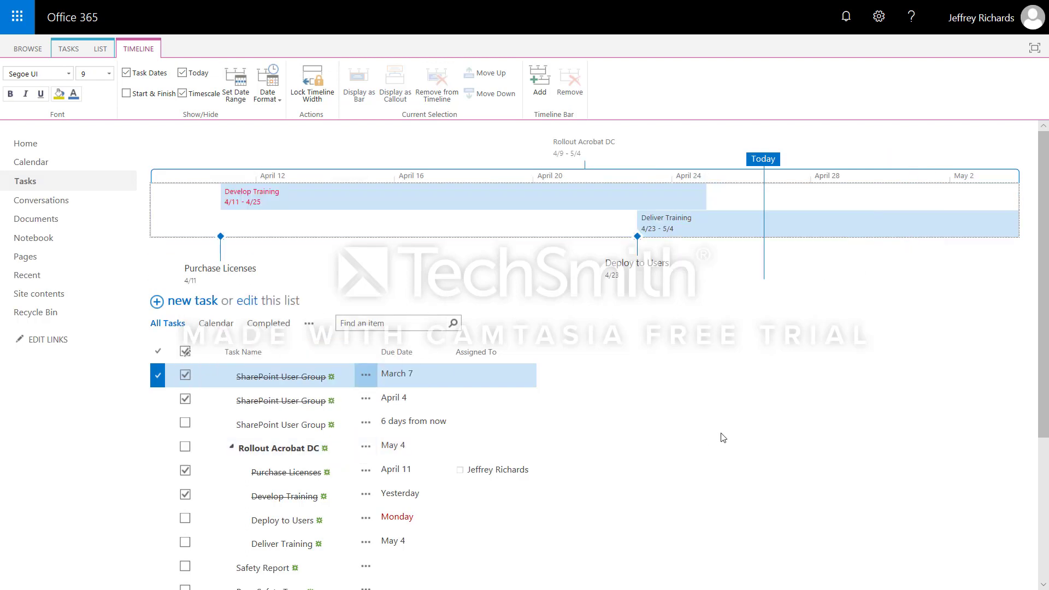
Add a second, empty timeline bar below the existing one
click(542, 82)
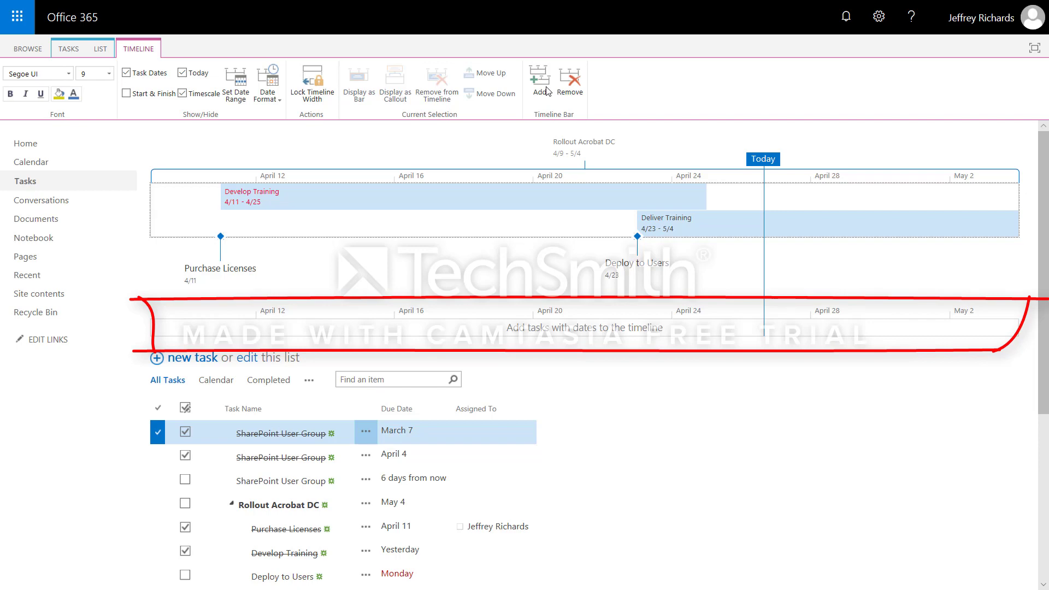
Add the Team Building task due May 11 to the second, empty timeline bar
click(612, 333)
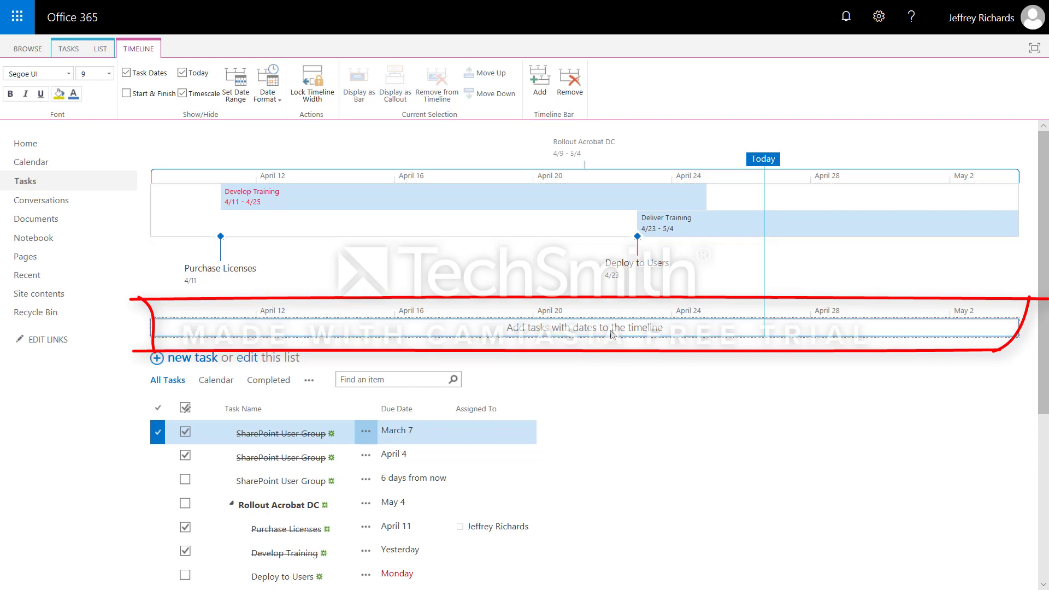
scroll(658, 414, down, 1)
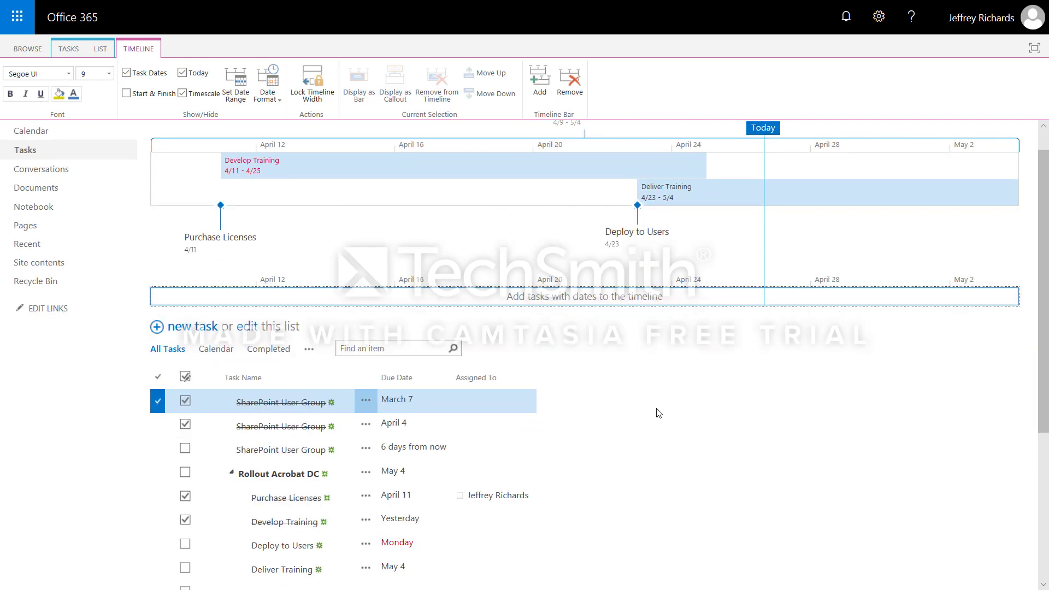
scroll(658, 413, down, 2)
click(366, 537)
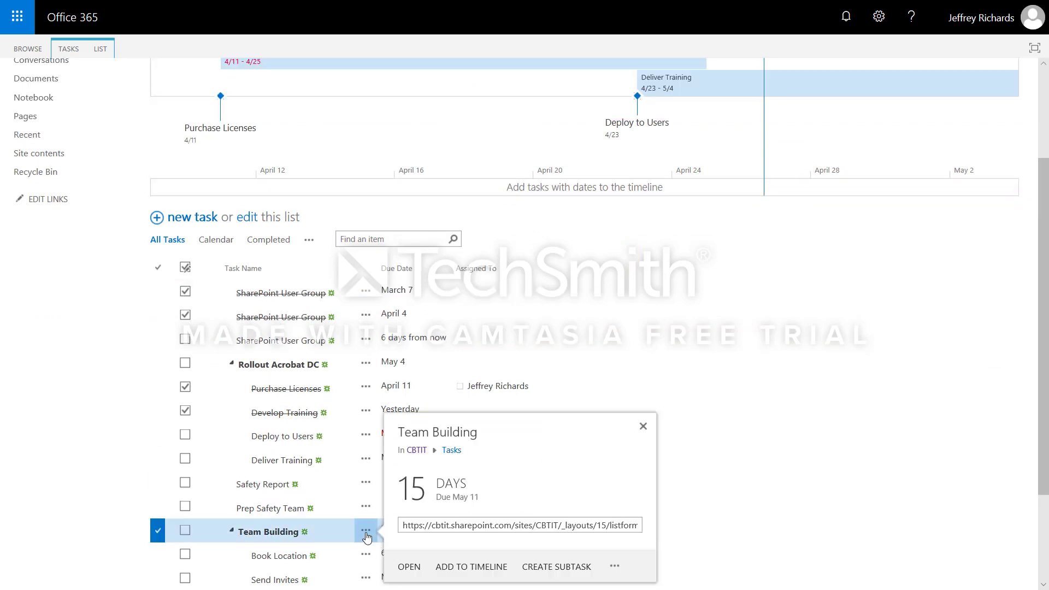
click(477, 568)
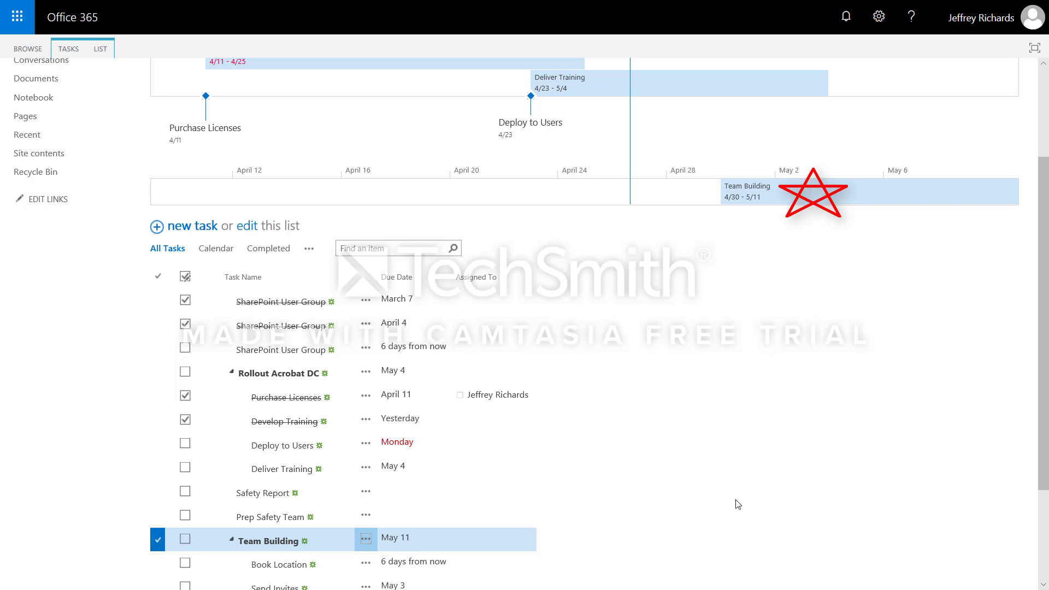
Switch the task list to the Gantt Chart view, widen its grid past the Predecessors column and show the chart bars from mid-April to early May
click(309, 249)
click(321, 267)
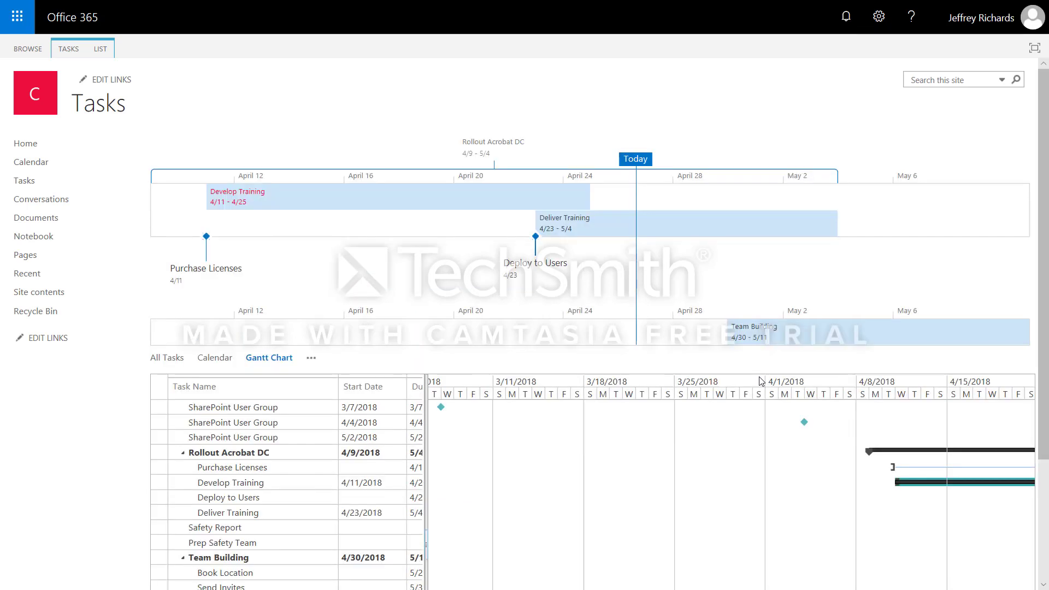
scroll(1047, 251, down, 1)
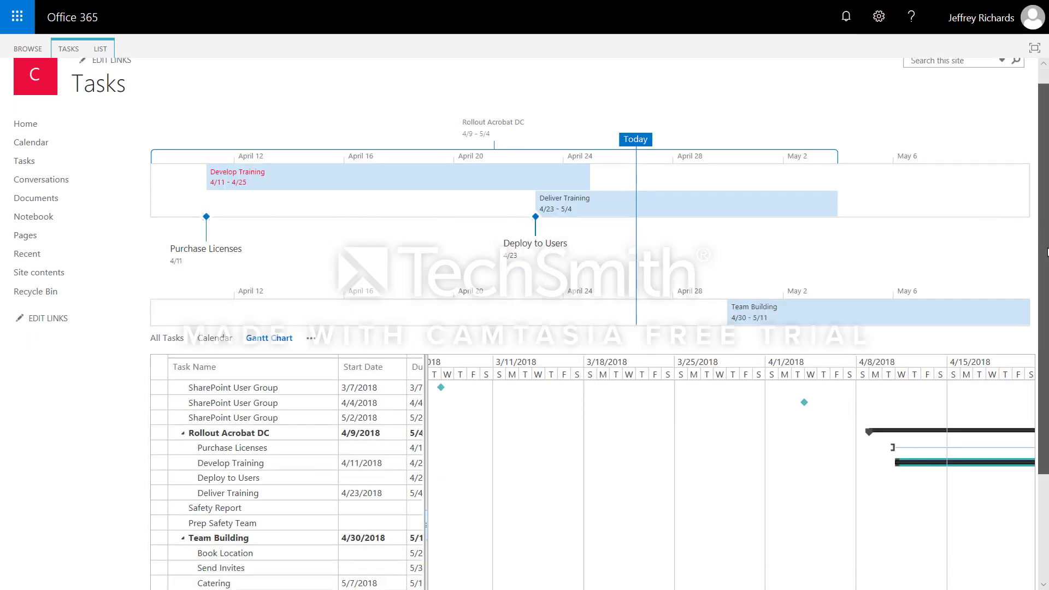
scroll(1047, 251, down, 3)
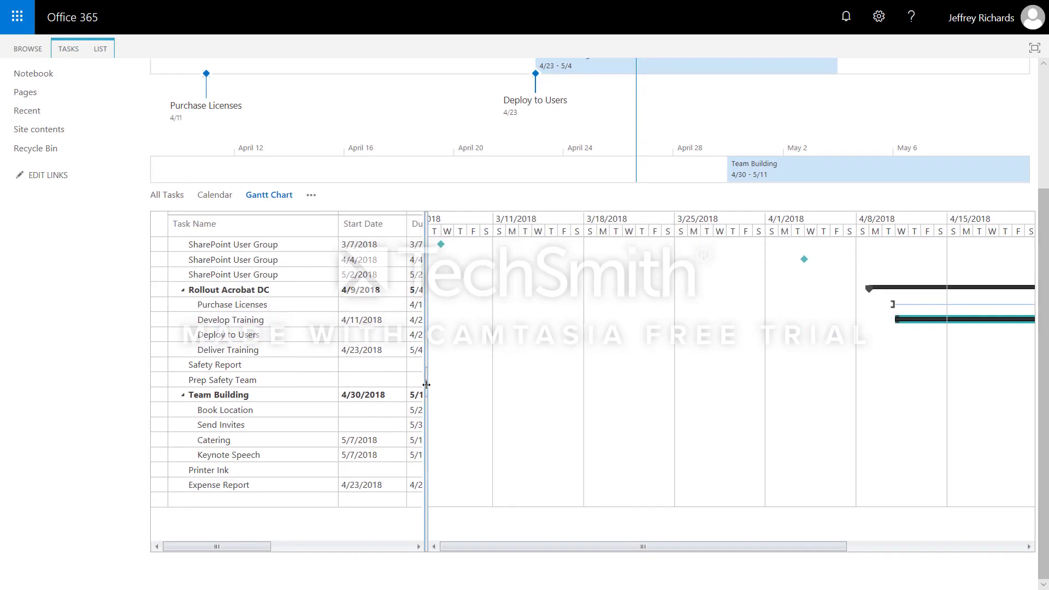
drag(426, 384, 627, 385)
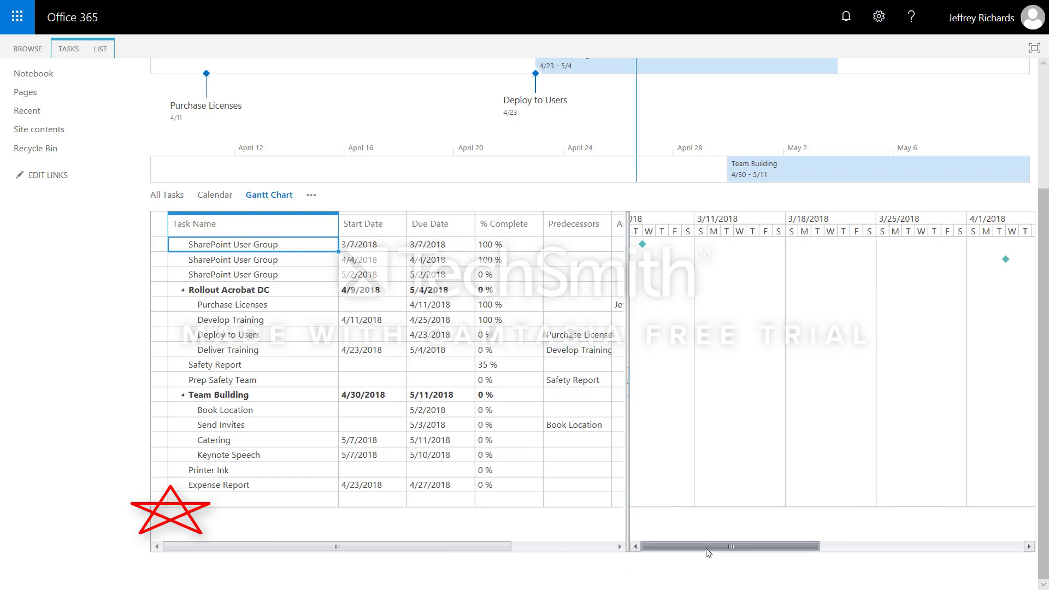
drag(708, 551, 962, 551)
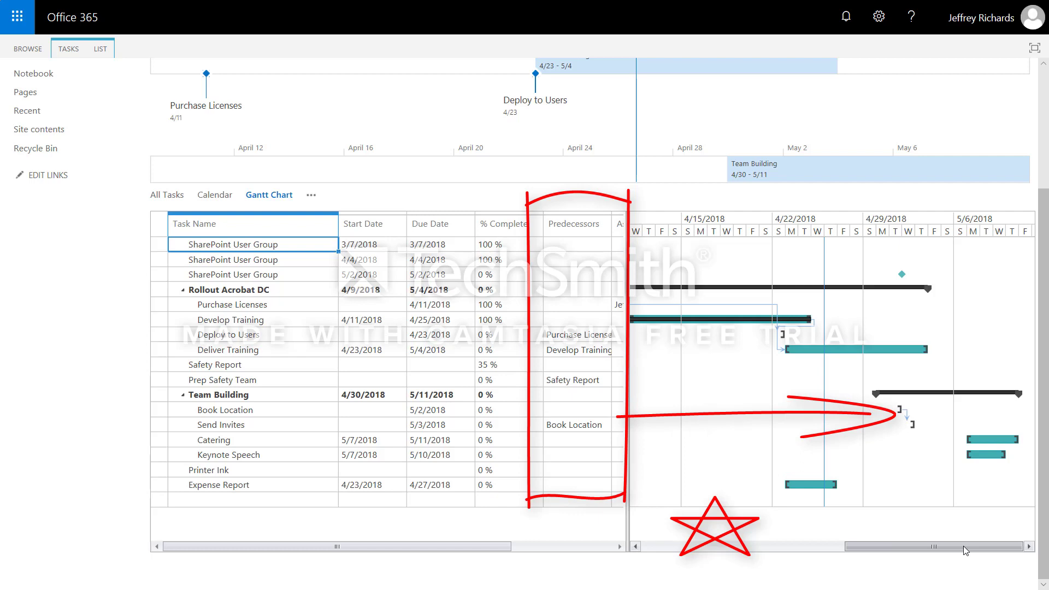
Switch the task list to My Custom View and open that view's settings for modification
click(312, 196)
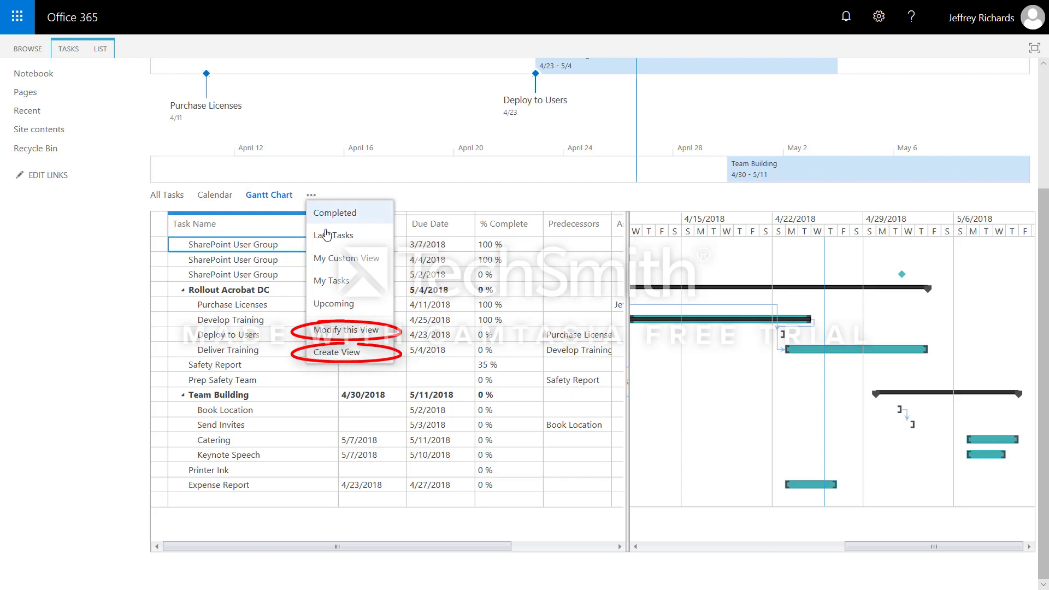
click(342, 260)
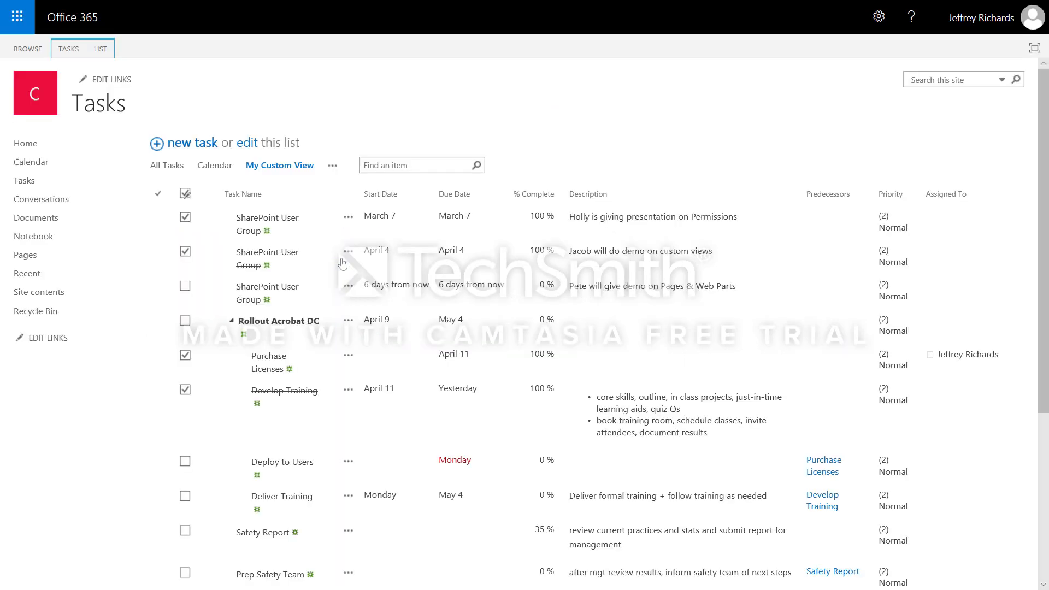
click(333, 167)
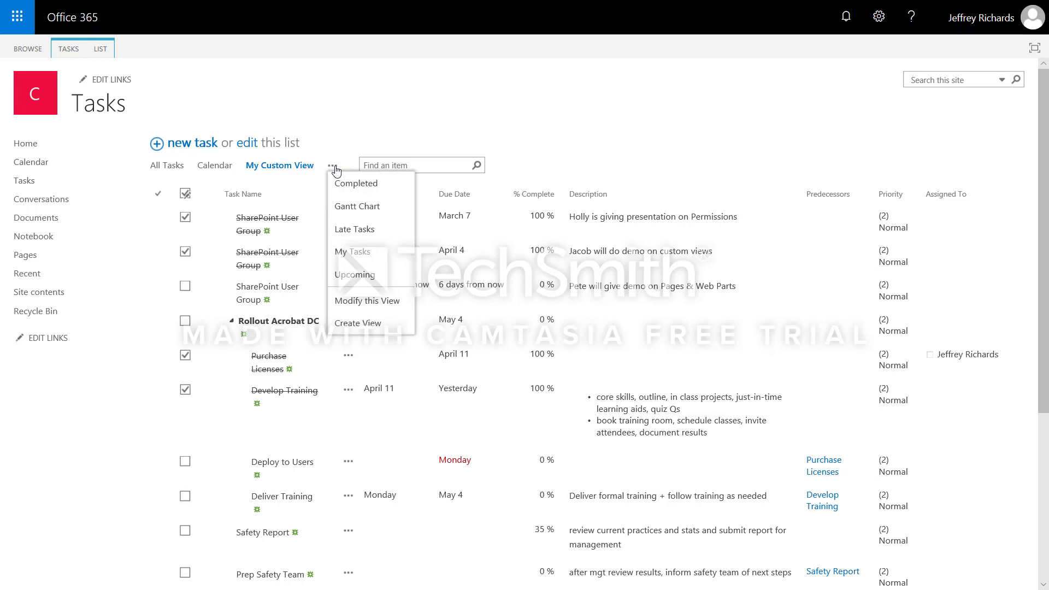
click(365, 305)
Enable showing the timeline above the view in the Style settings and save the view
scroll(254, 475, down, 10)
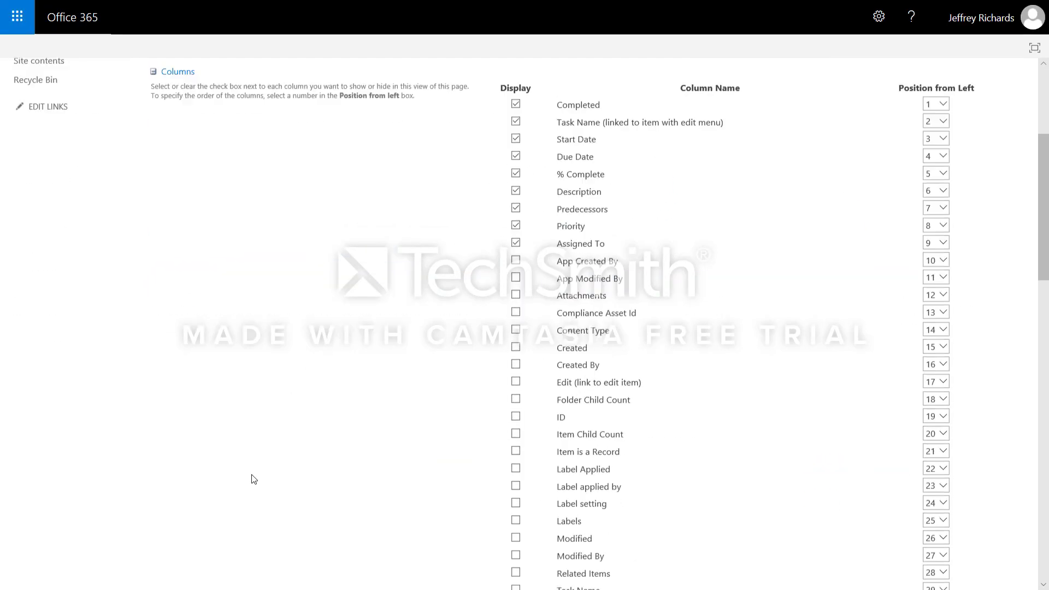
scroll(262, 497, down, 10)
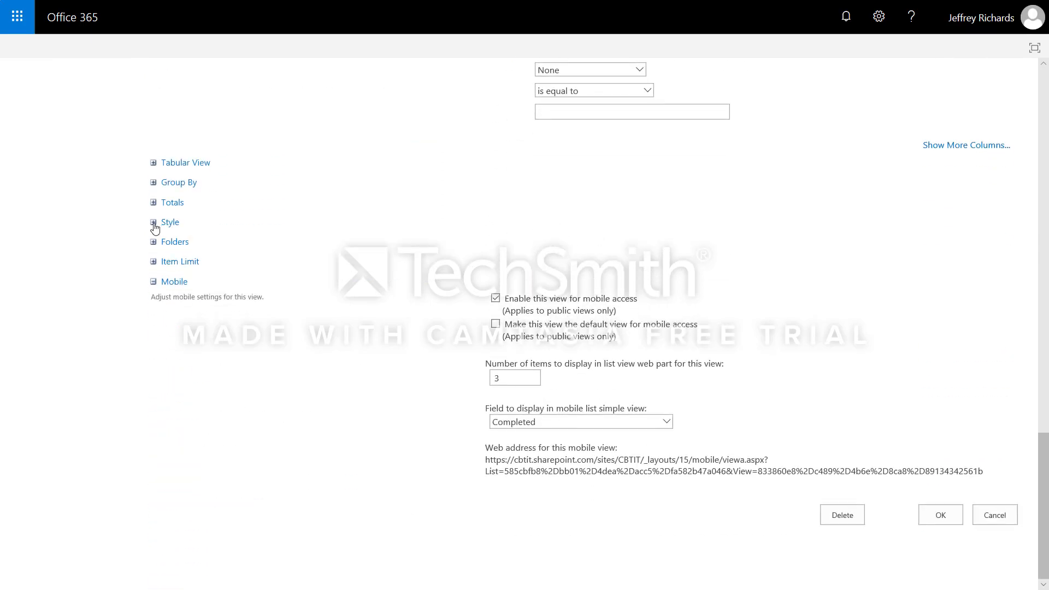
click(155, 228)
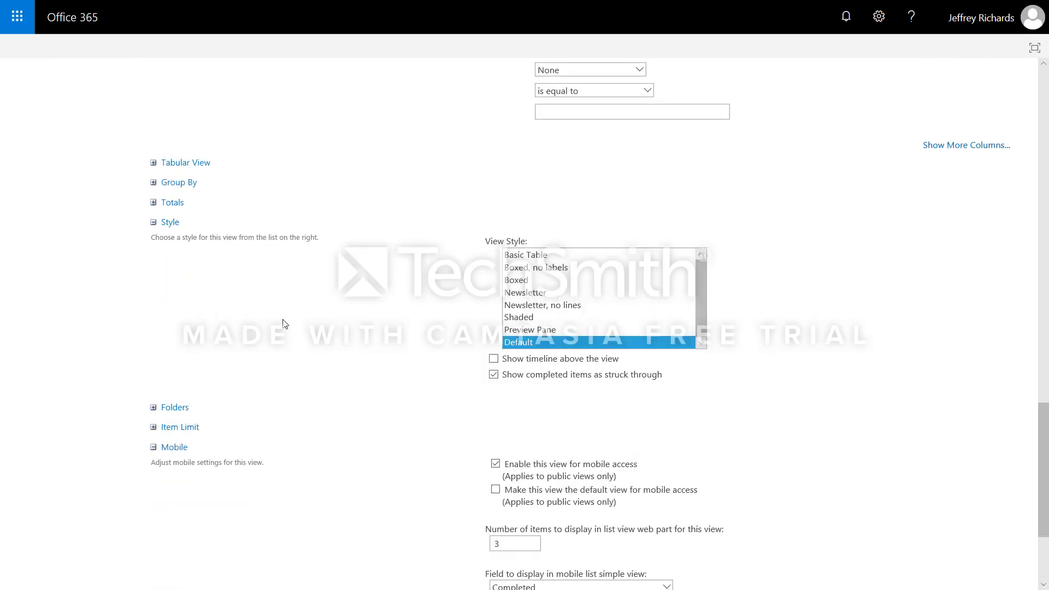
click(494, 359)
scroll(765, 424, down, 3)
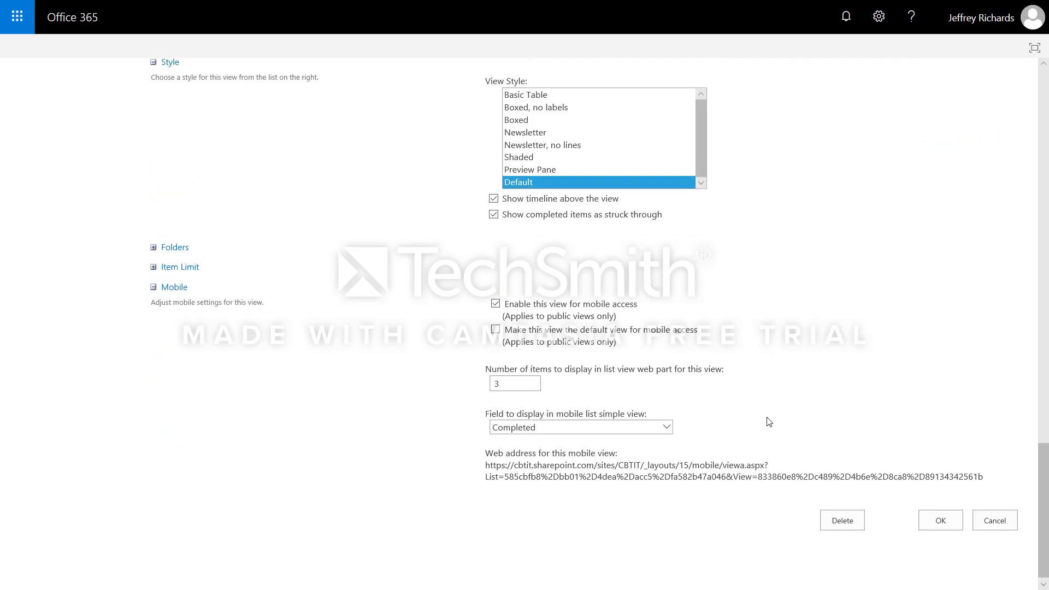
click(931, 508)
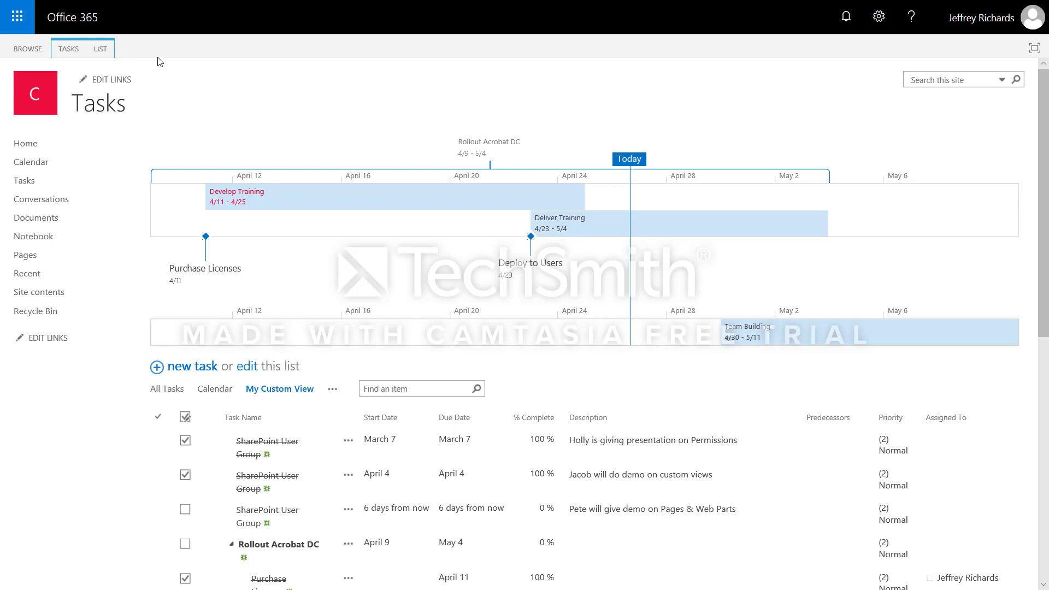
Display the list's view management and settings commands
click(101, 51)
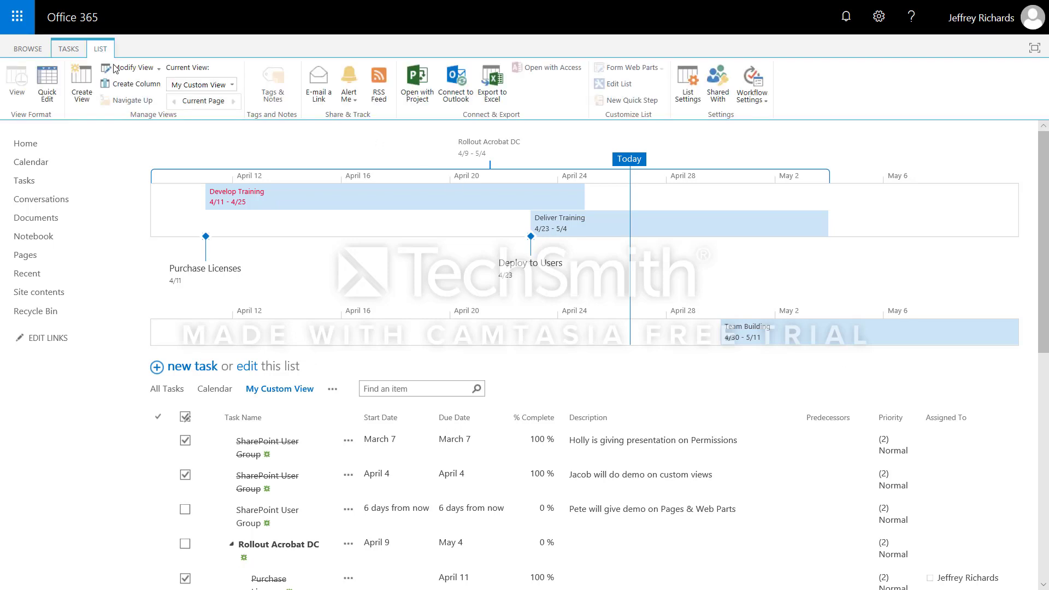